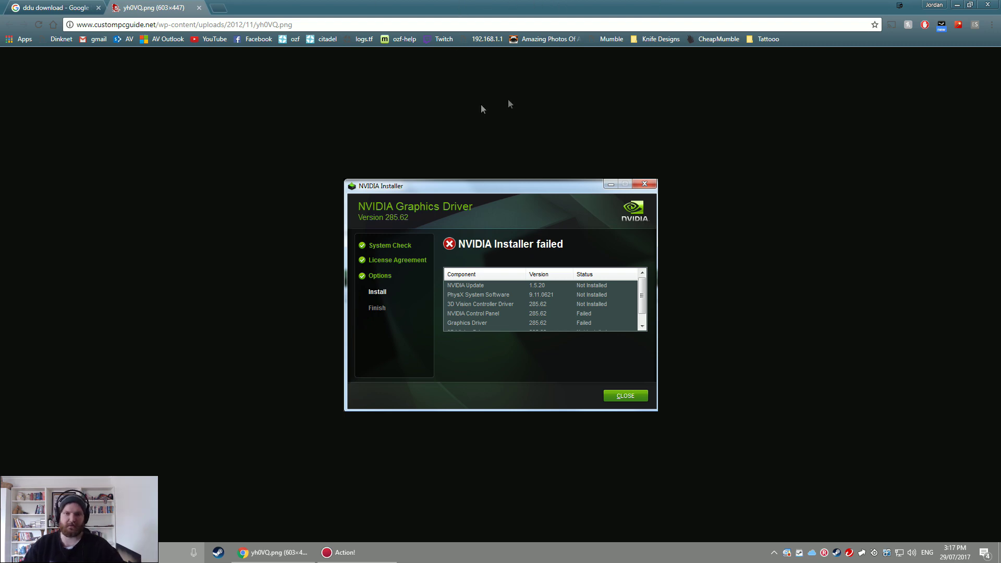
Step: Open the Guru3D result and start downloading DDU 17.0.7.2 from a download mirror
click(52, 8)
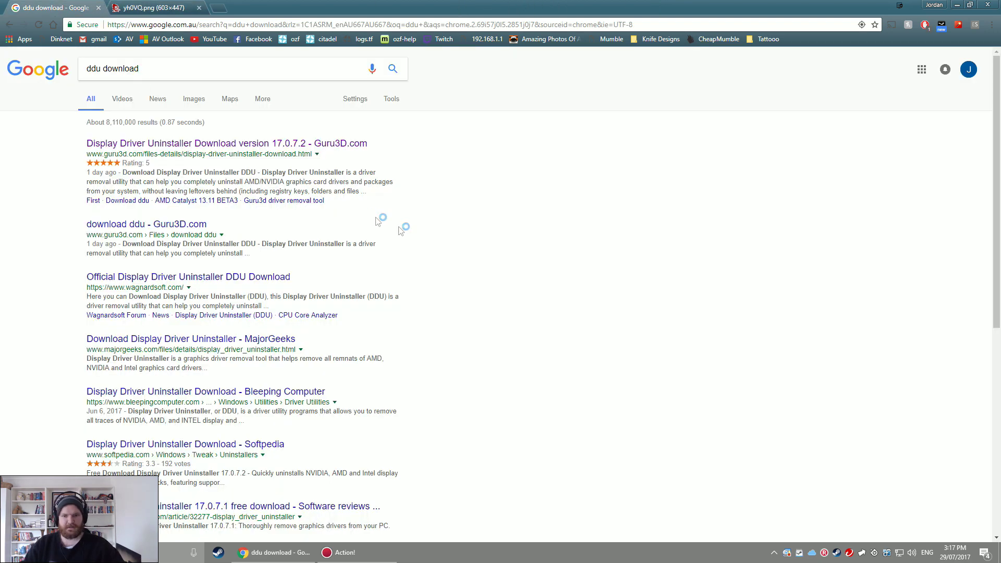
click(195, 145)
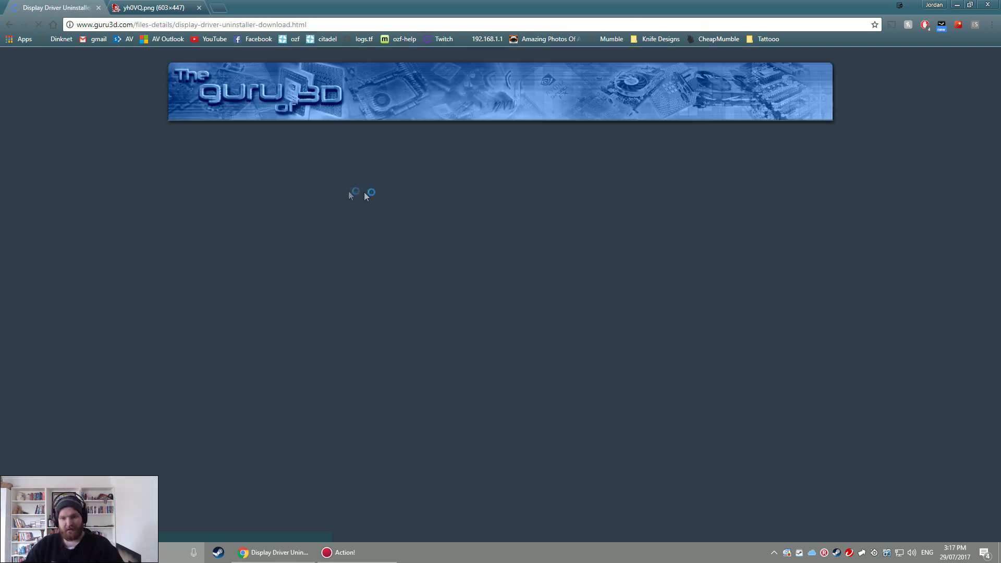
scroll(446, 199, down, 15)
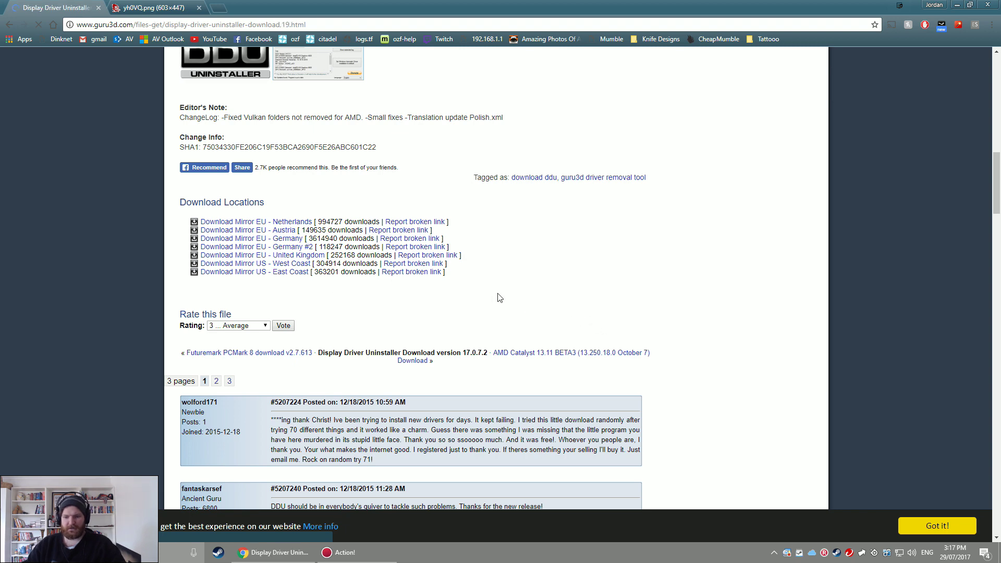
scroll(427, 241, down, 2)
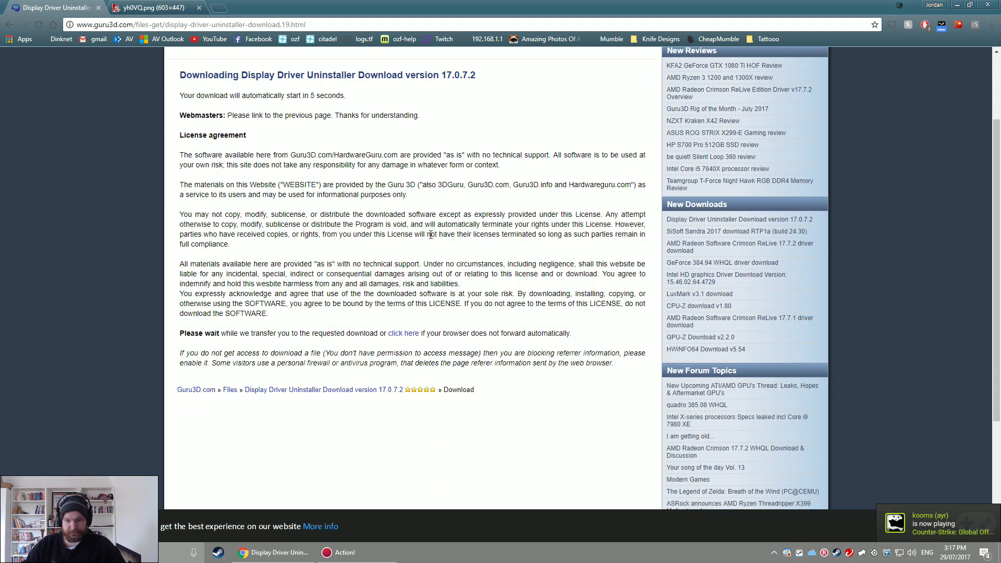
double_click(352, 101)
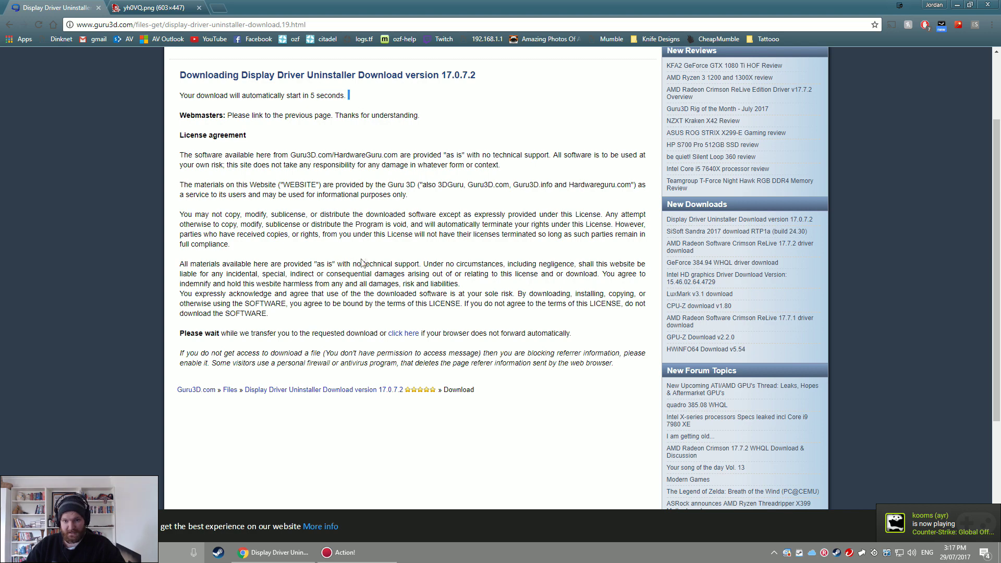
scroll(362, 263, up, 2)
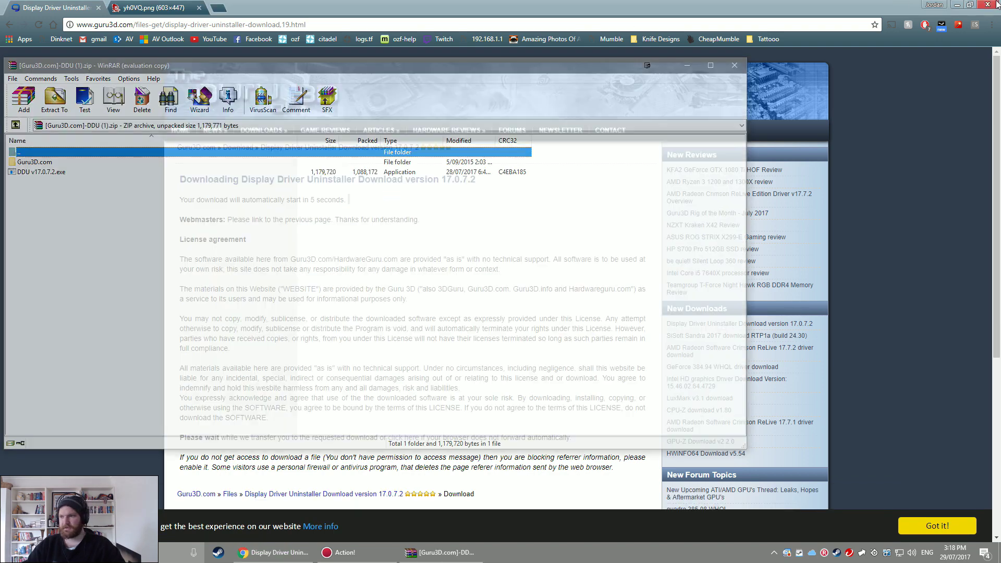
Step: Drag DDU v17.0.7.2.exe from the zip onto the desktop, close WinRAR, and run it
click(997, 4)
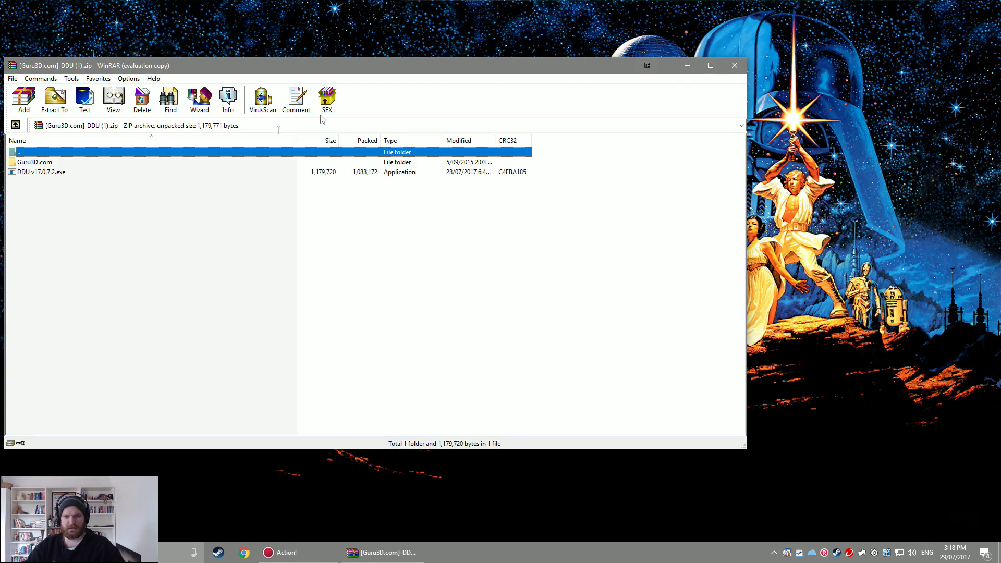
click(461, 217)
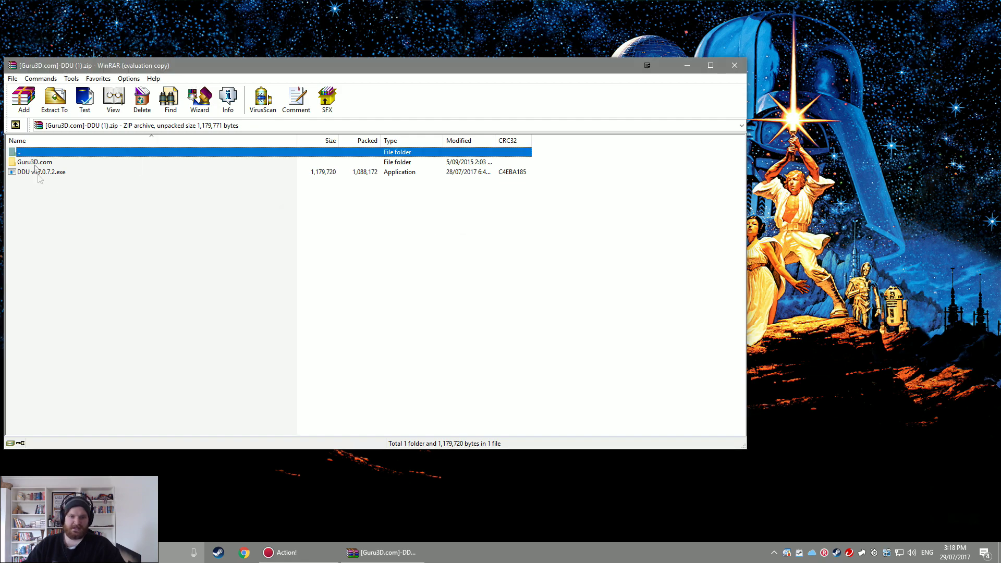
drag(32, 172, 797, 175)
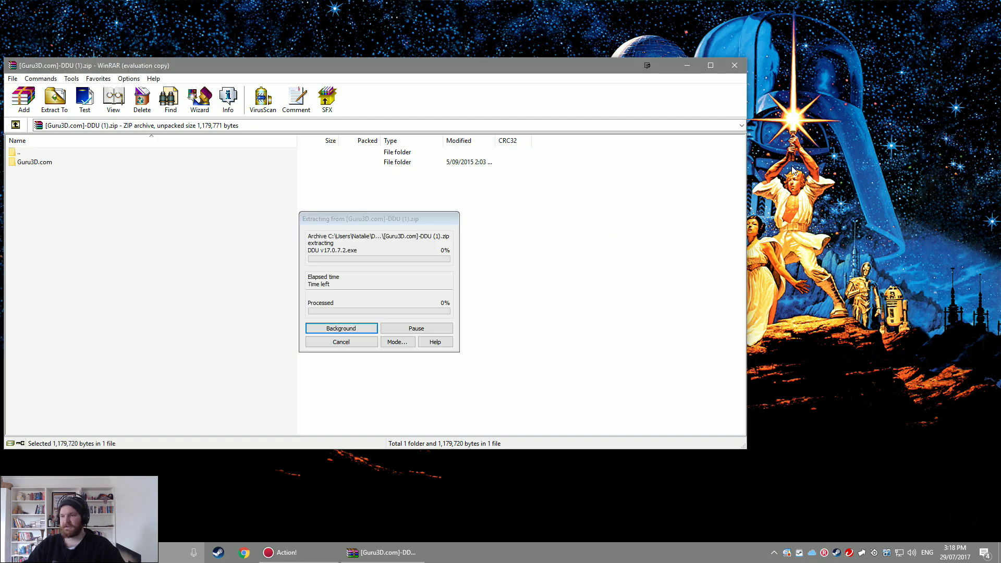
click(735, 65)
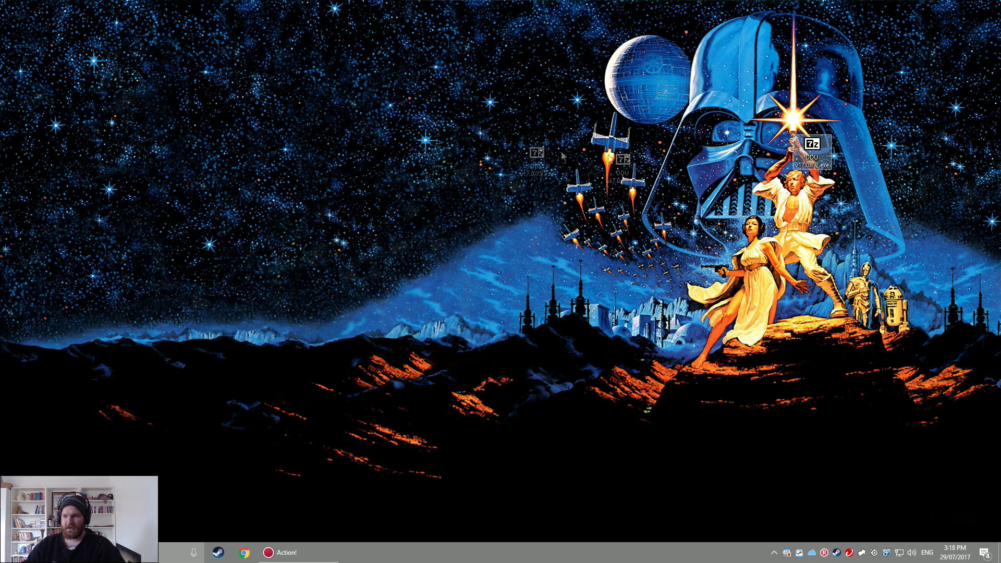
drag(810, 140, 339, 108)
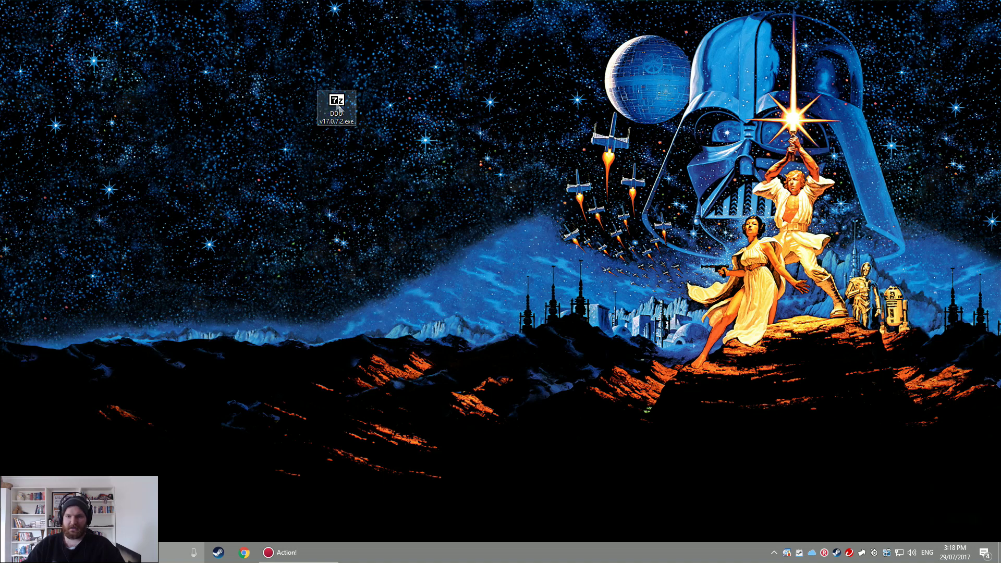
double_click(339, 99)
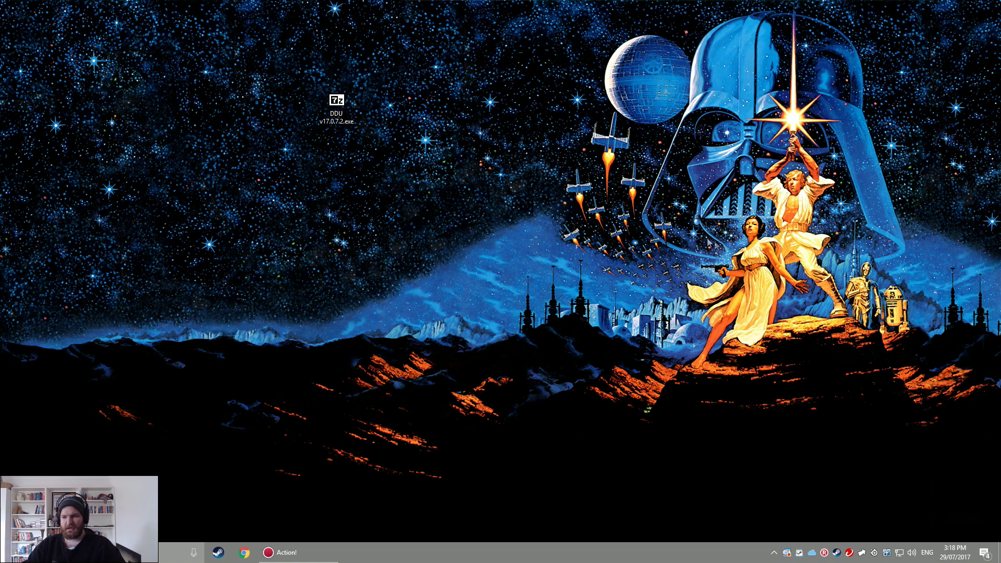
Step: Extract the DDU files, then launch Display Driver Uninstaller.exe with administrator rights
click(518, 301)
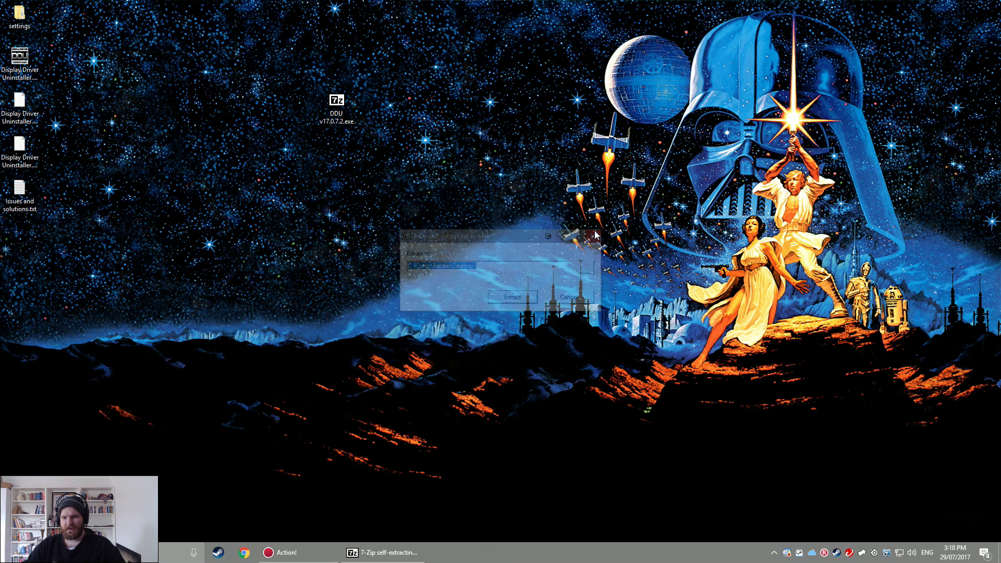
drag(336, 105, 59, 20)
double_click(30, 70)
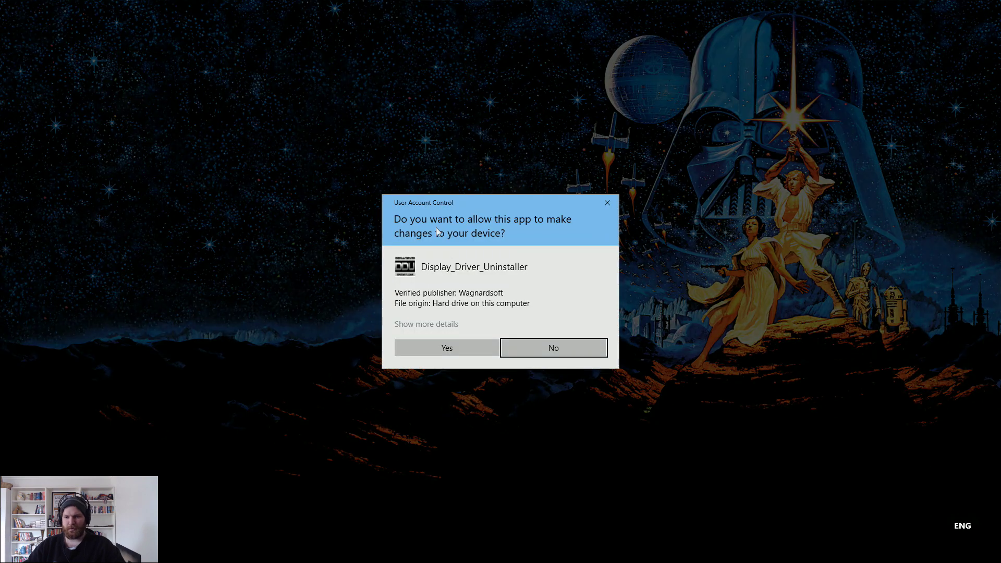
click(467, 351)
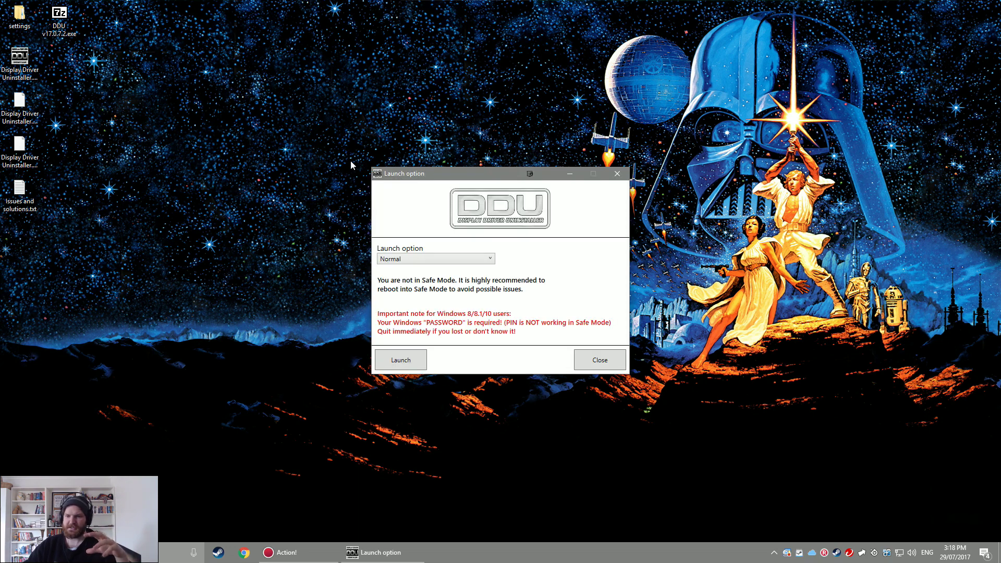
Step: Launch DDU in Normal mode and move its main window up and left
click(489, 260)
click(545, 271)
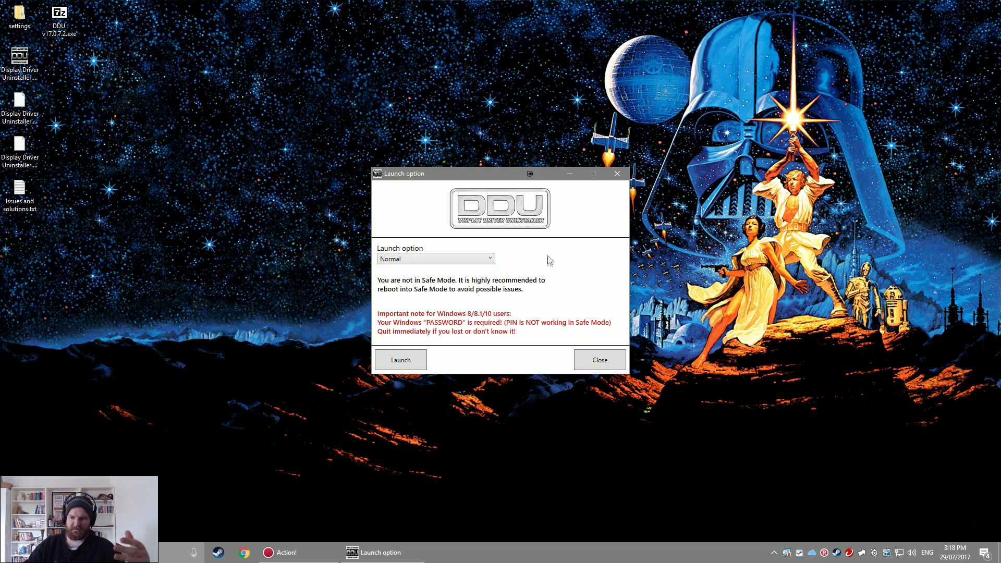
click(395, 359)
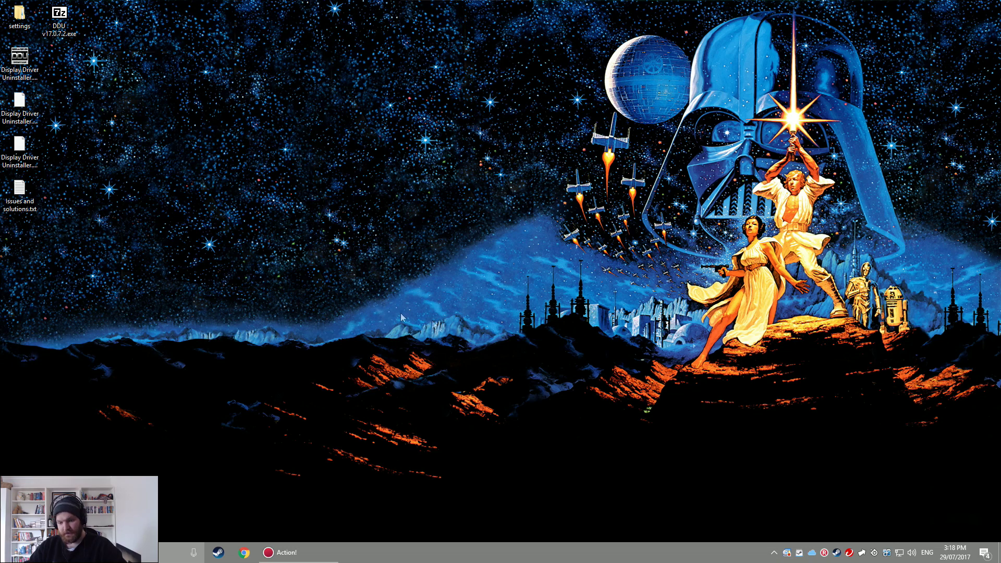
drag(518, 118, 505, 103)
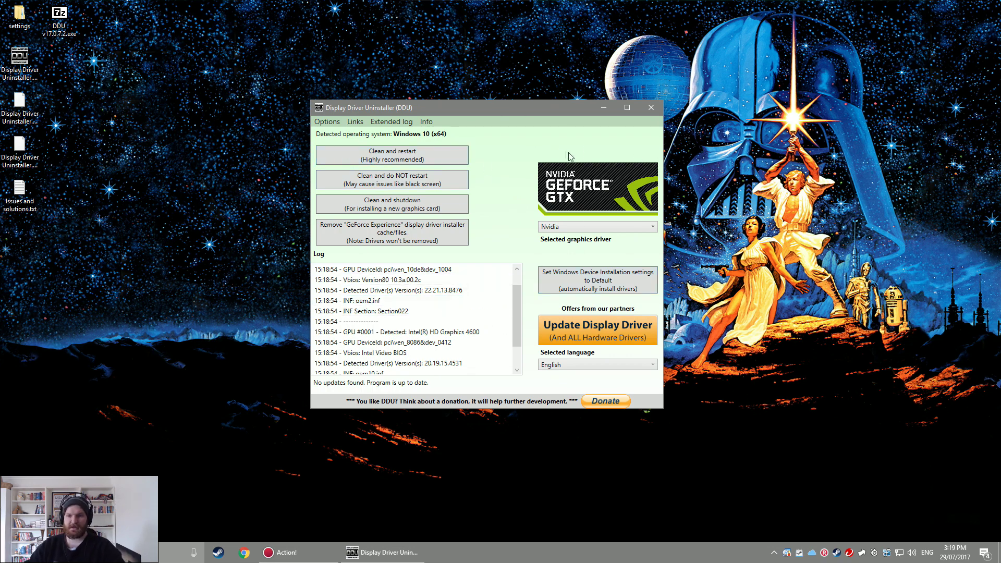
Step: Enable Remove C:\NVIDIA driver folders in DDU Options, then close Options
click(328, 122)
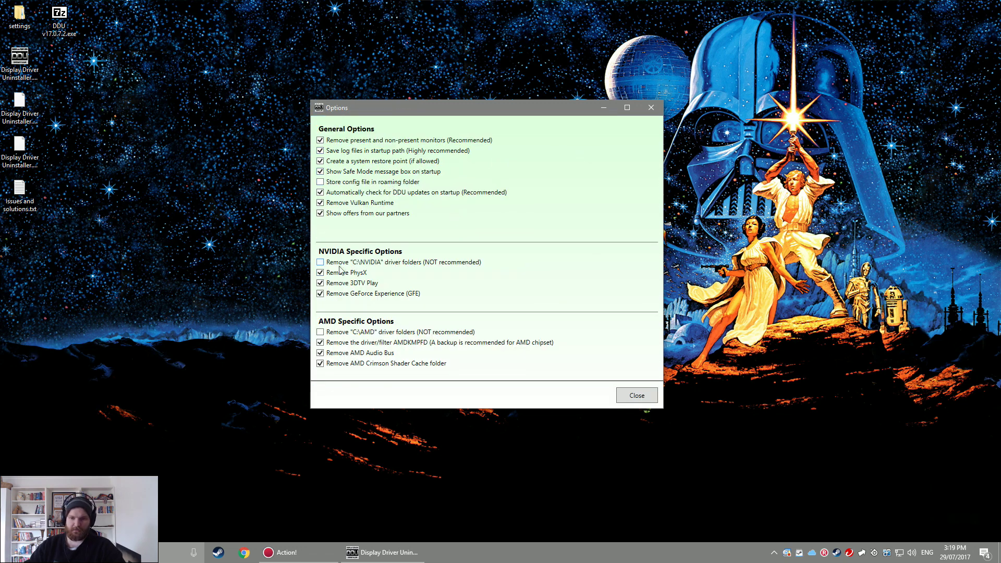
click(320, 263)
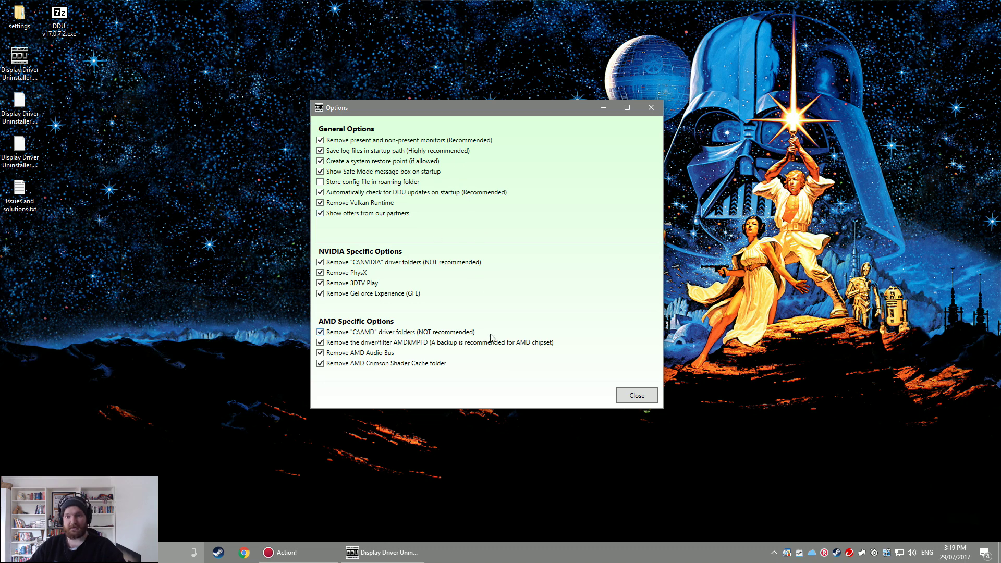
click(645, 394)
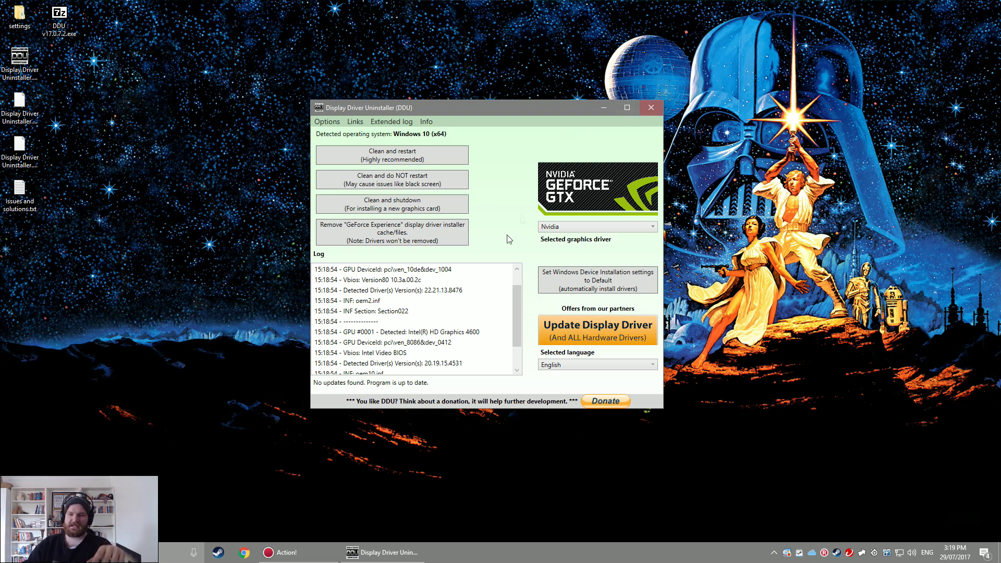
Step: Scroll through DDU's detected-driver log, then quit DDU and open Google Chrome
scroll(472, 313, down, 1)
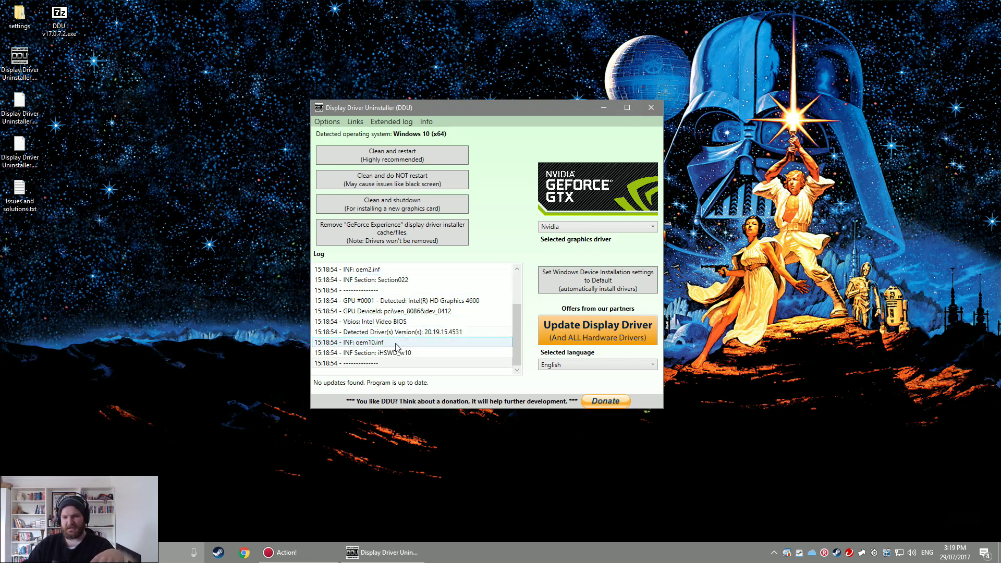
drag(519, 326, 516, 293)
scroll(470, 334, down, 2)
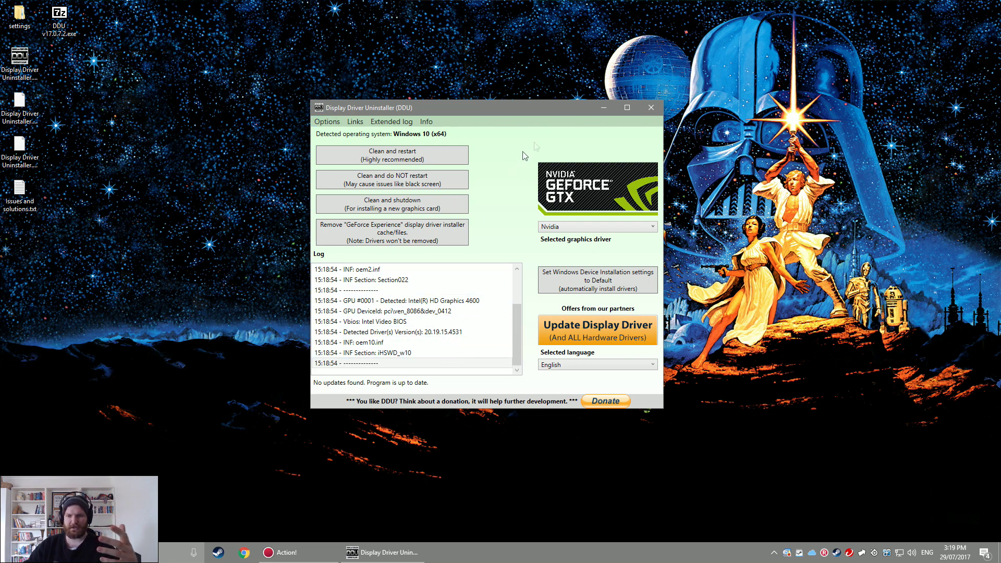
click(650, 109)
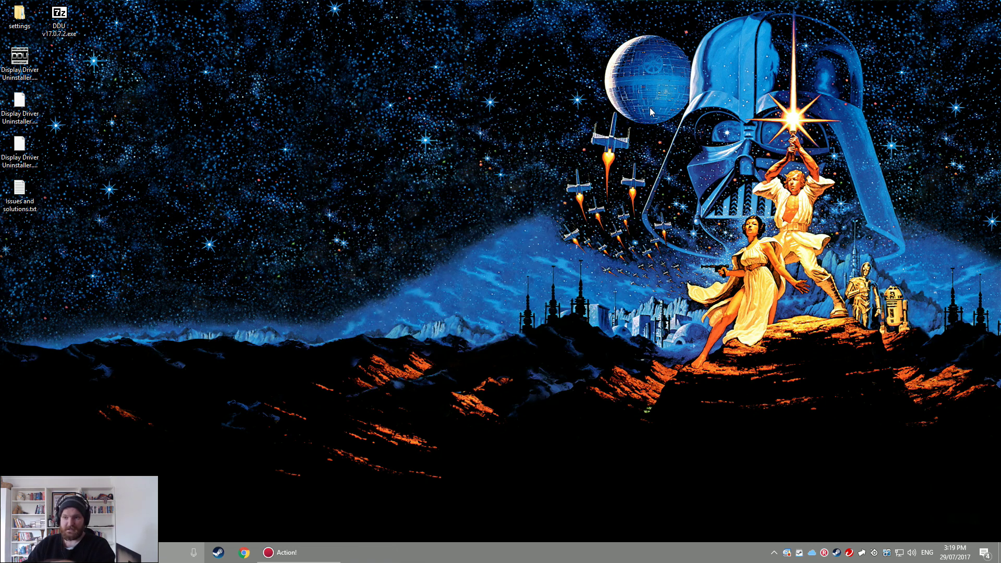
click(244, 553)
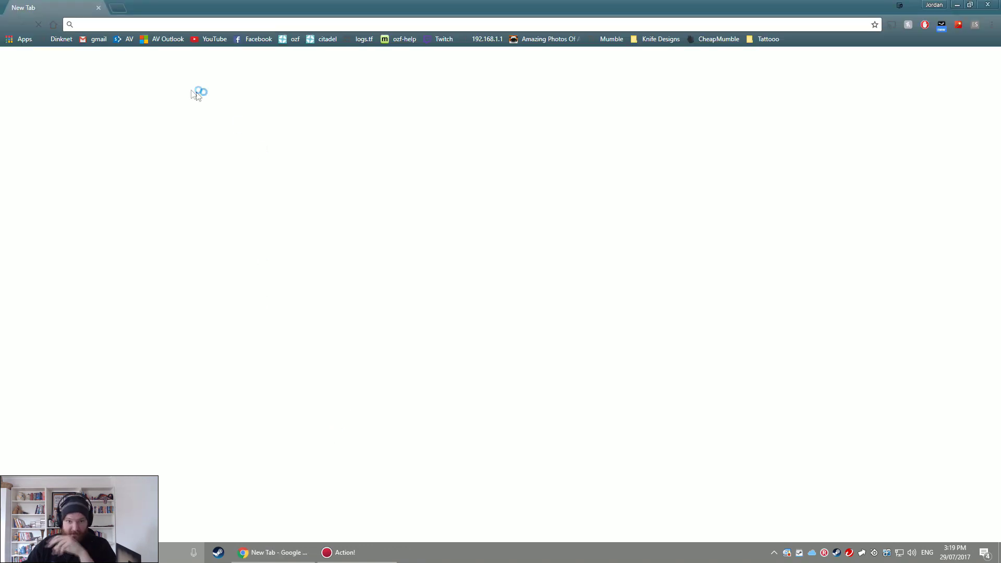
Step: Search 'nvidia drivers' and download the 384.94 GeForce GTX 780 Windows 10 64-bit driver
text(nvidia)
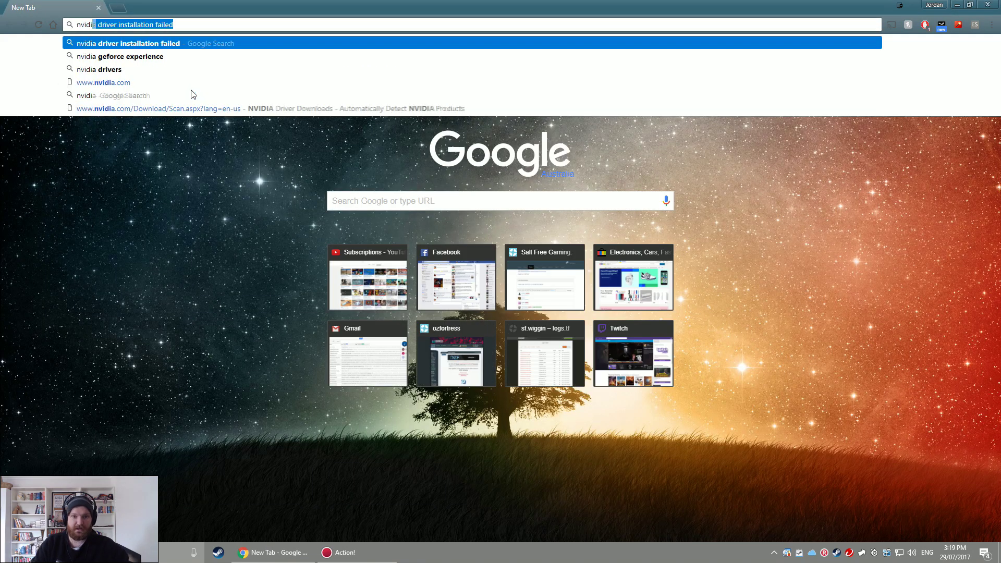
text( drivers)
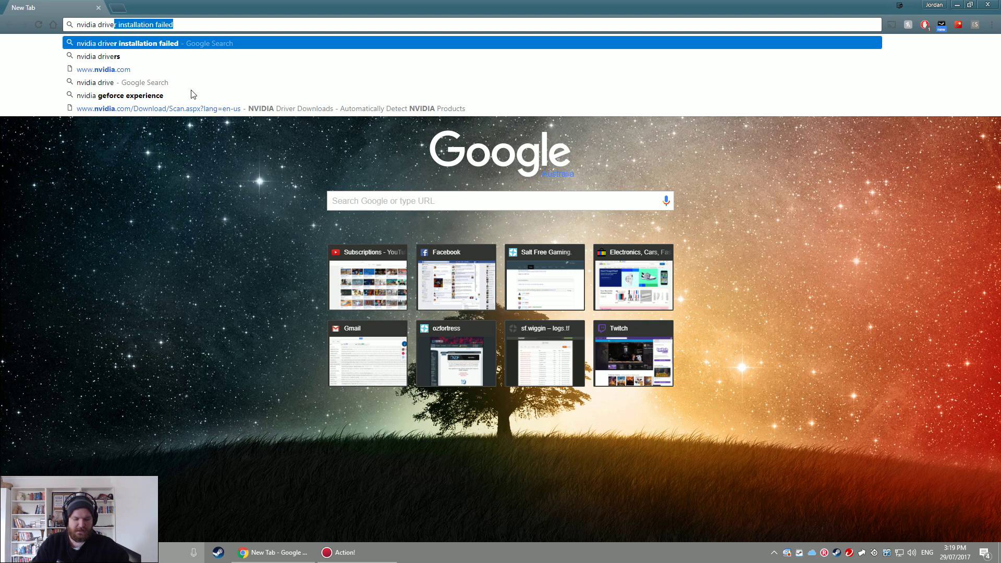
key(Return)
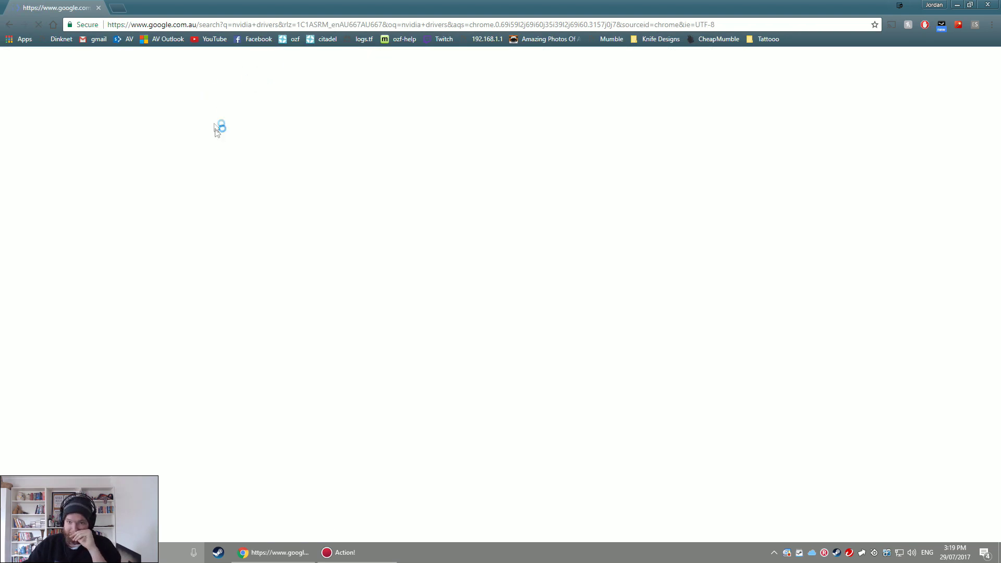
click(194, 144)
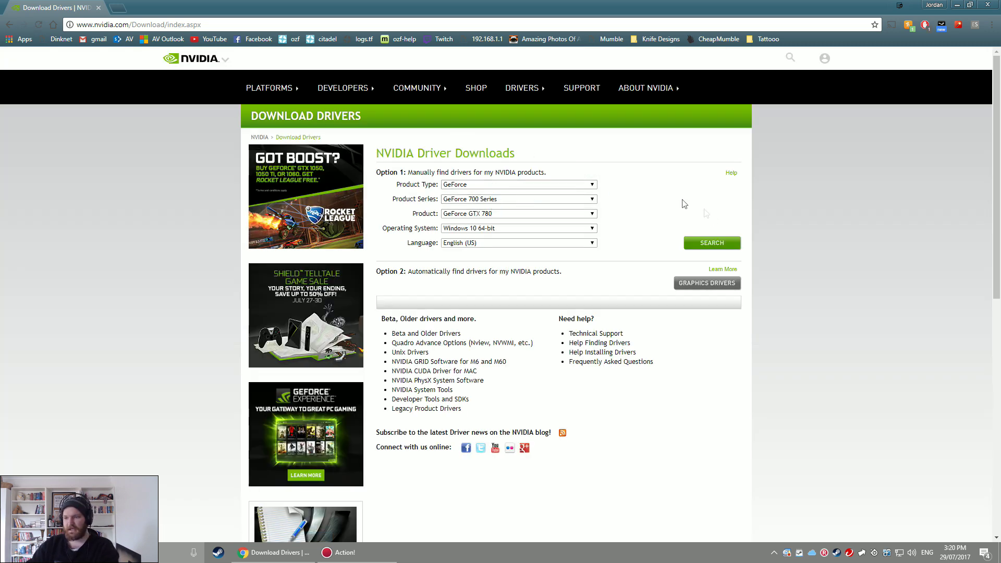
click(719, 246)
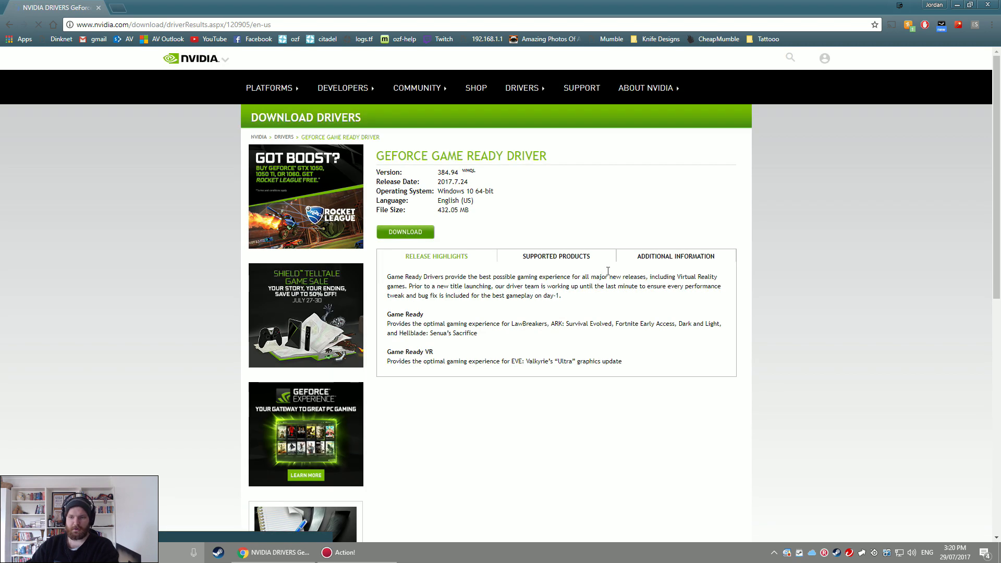
click(406, 232)
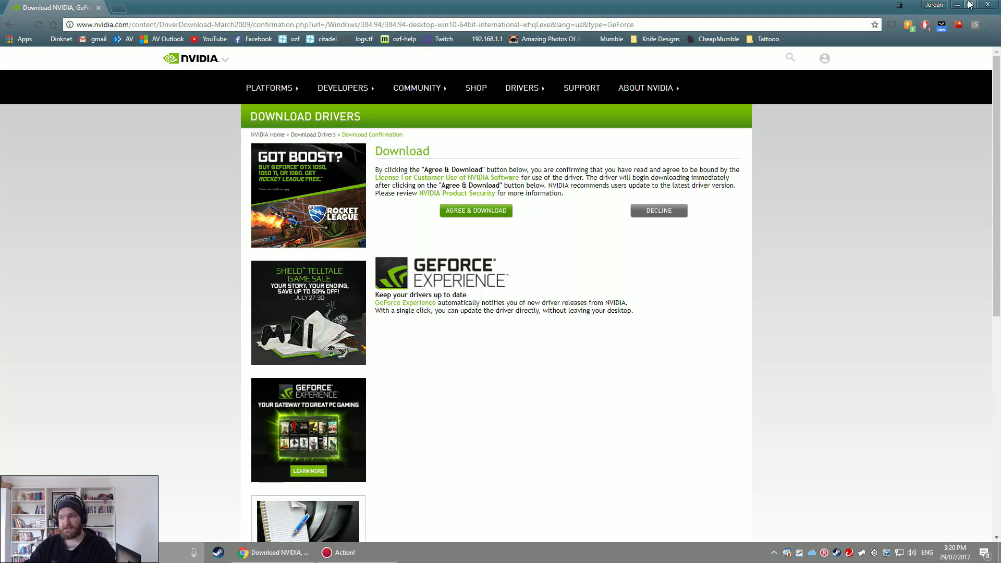
Step: Close Chrome and dismiss the Start app search
click(987, 5)
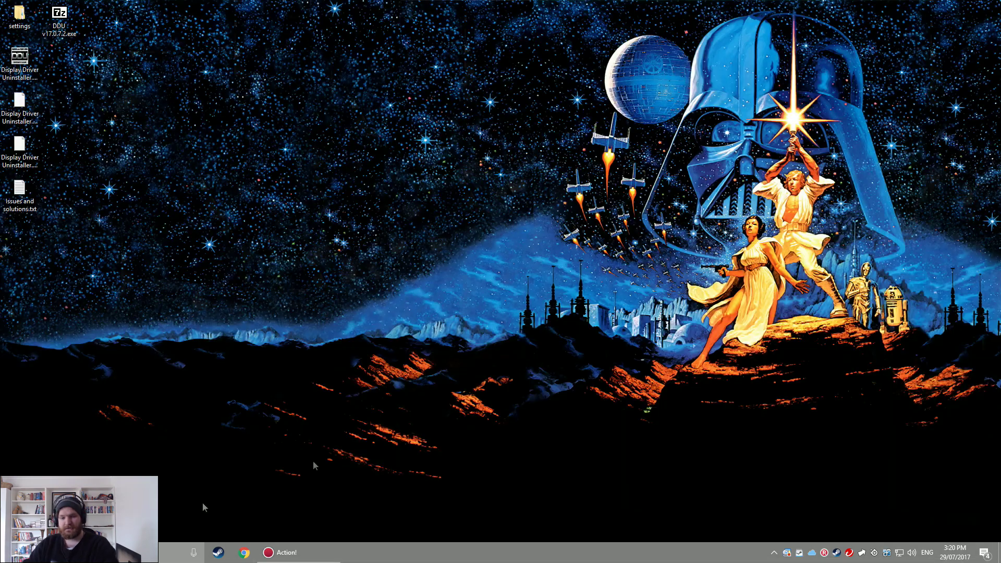
click(19, 554)
text(d)
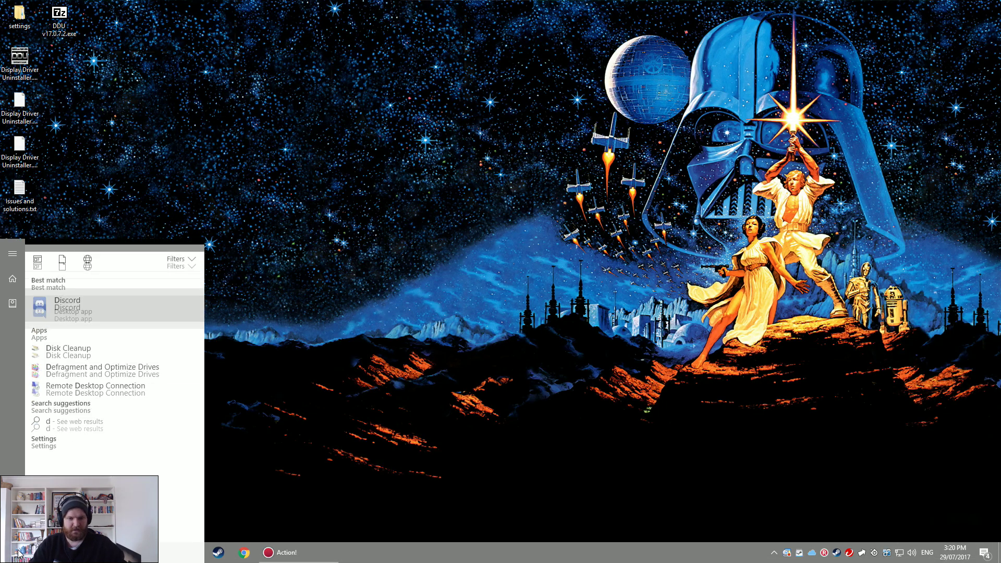
click(19, 553)
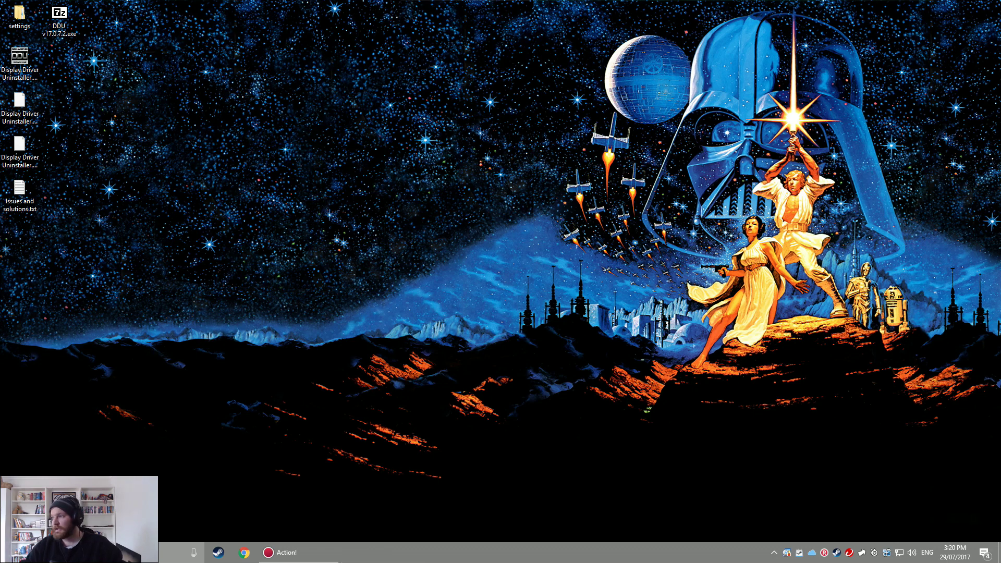
Step: Sort Downloads by name, run the 384.94 NVIDIA installer, then close File Explorer
key(super+e)
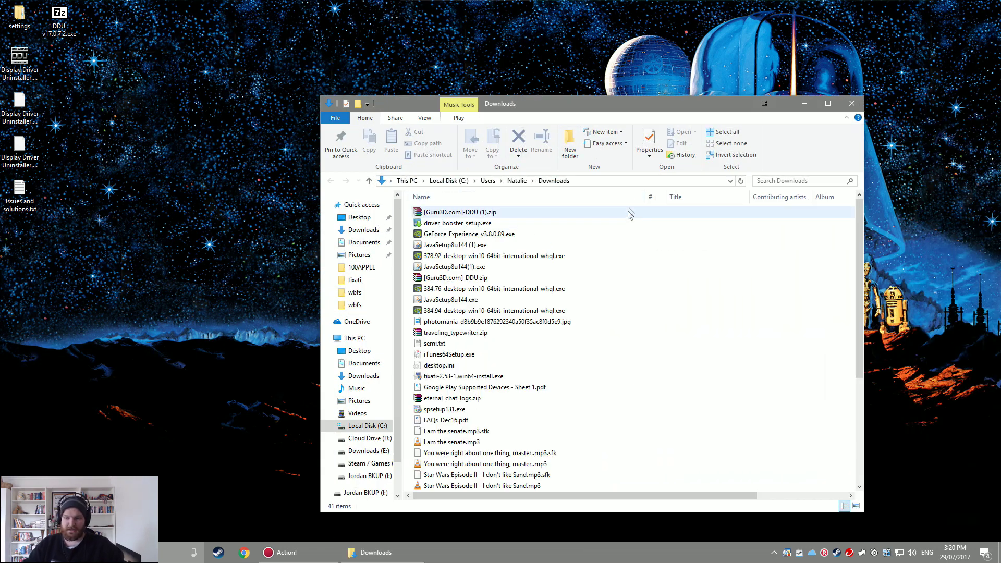
click(443, 198)
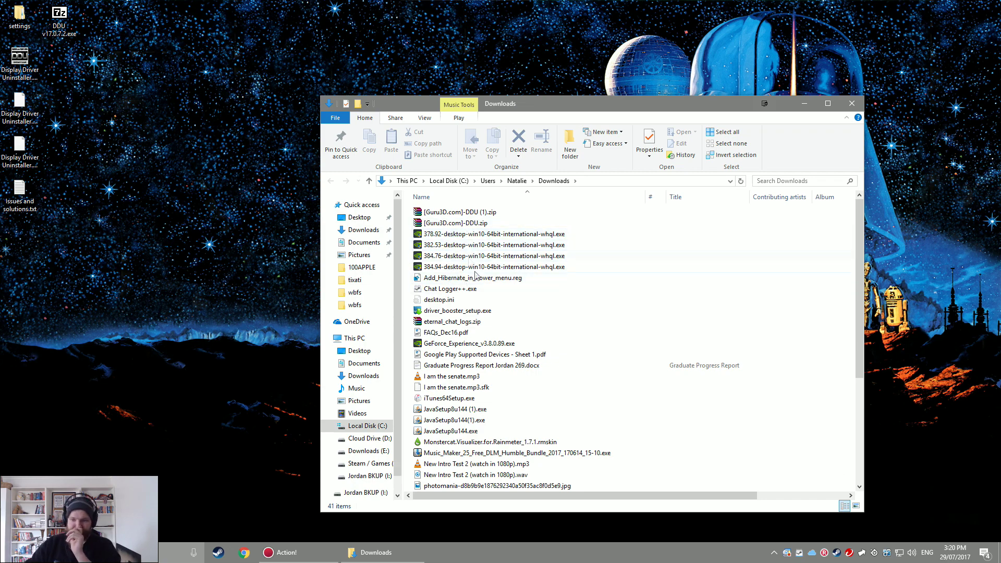
double_click(491, 256)
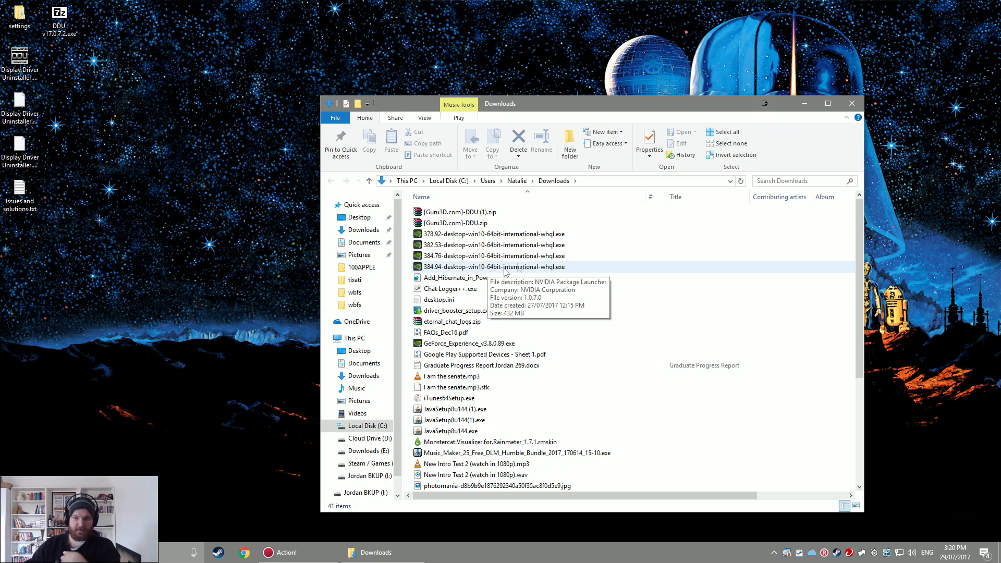
click(854, 103)
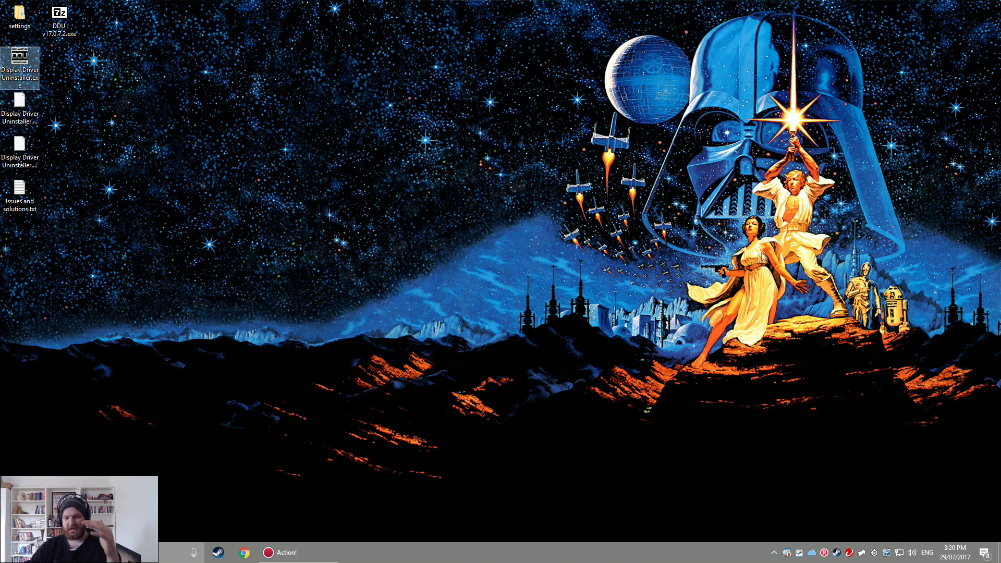
click(12, 553)
click(13, 528)
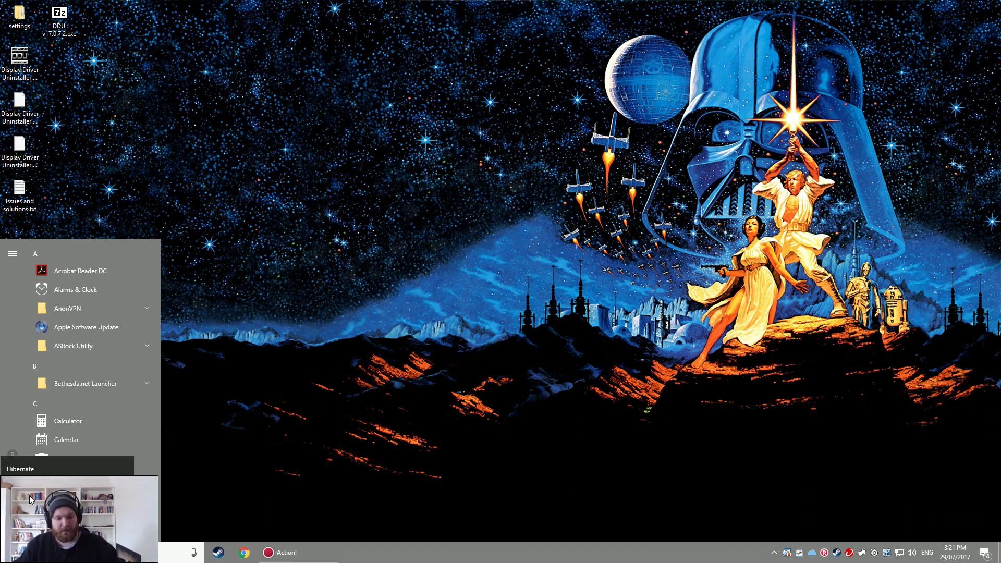
click(455, 48)
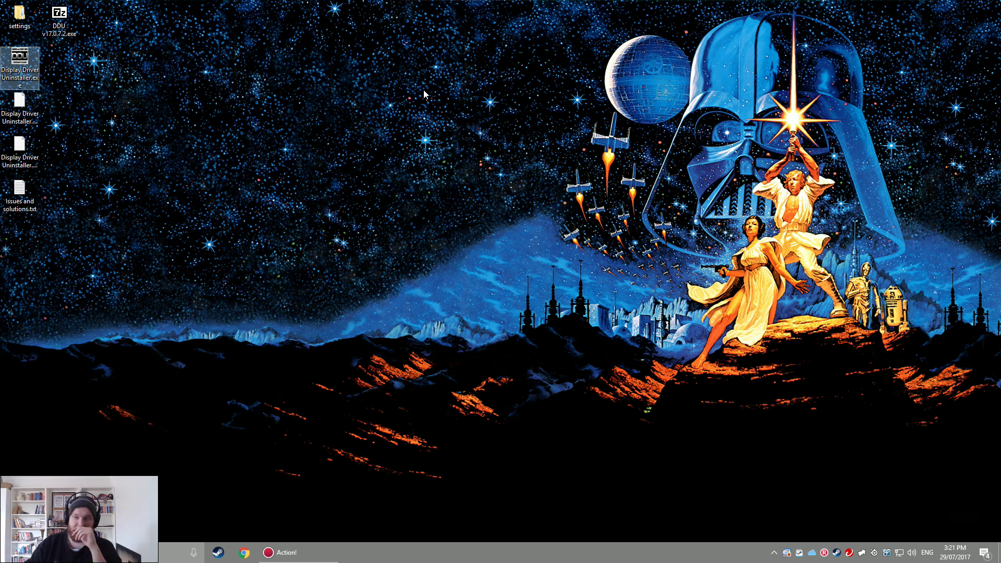